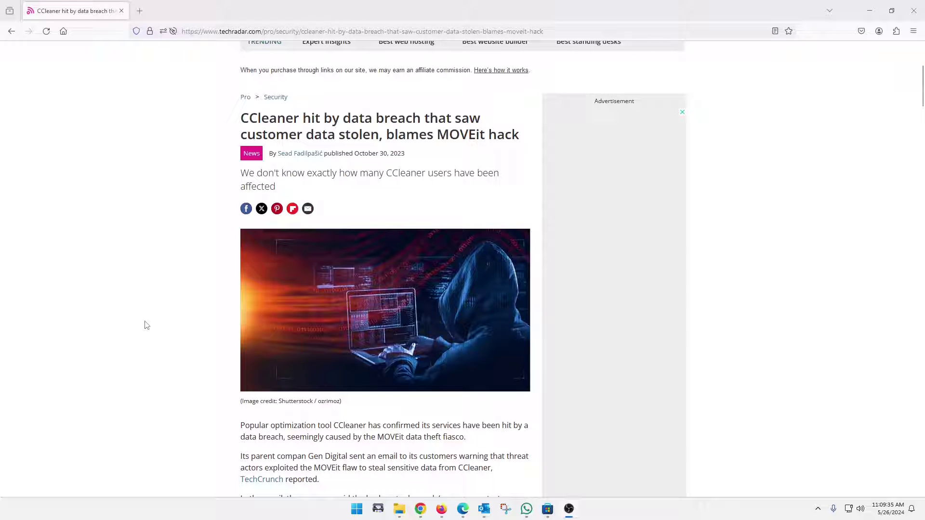
Step: Launch CCleaner from the Start search ('ccle') and move its window slightly lower
scroll(169, 369, down, 2)
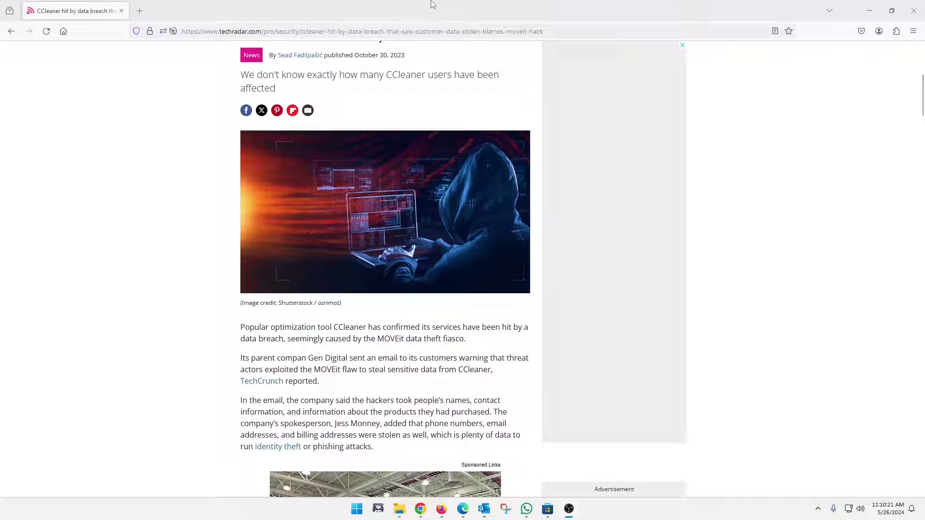
click(357, 510)
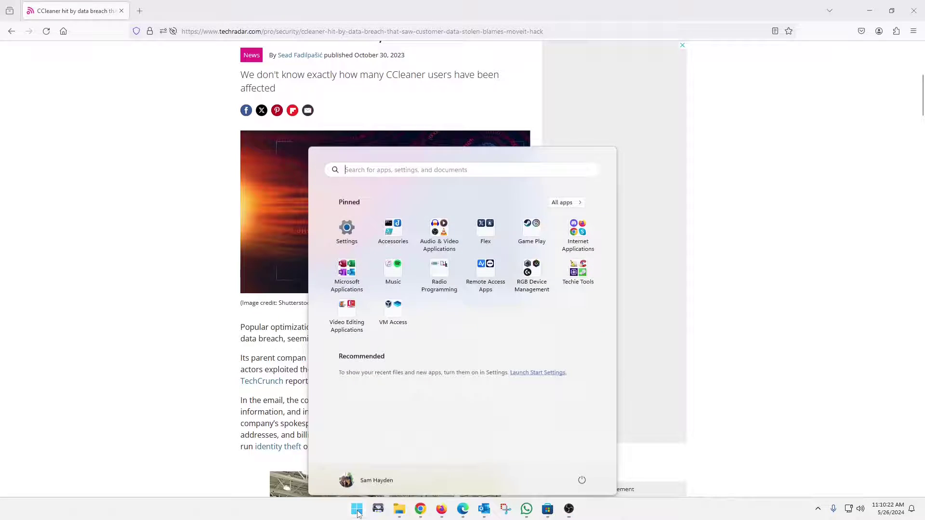
text(ccle)
key(Return)
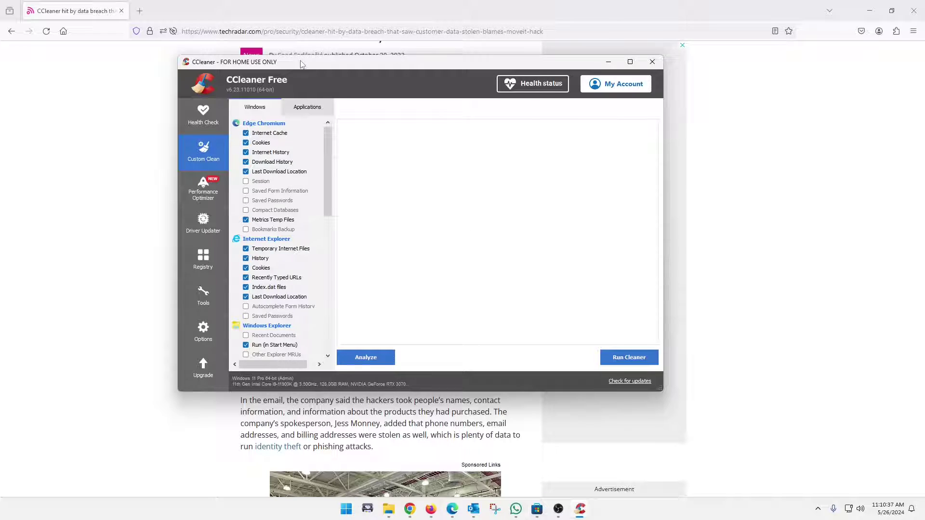
drag(301, 63, 303, 79)
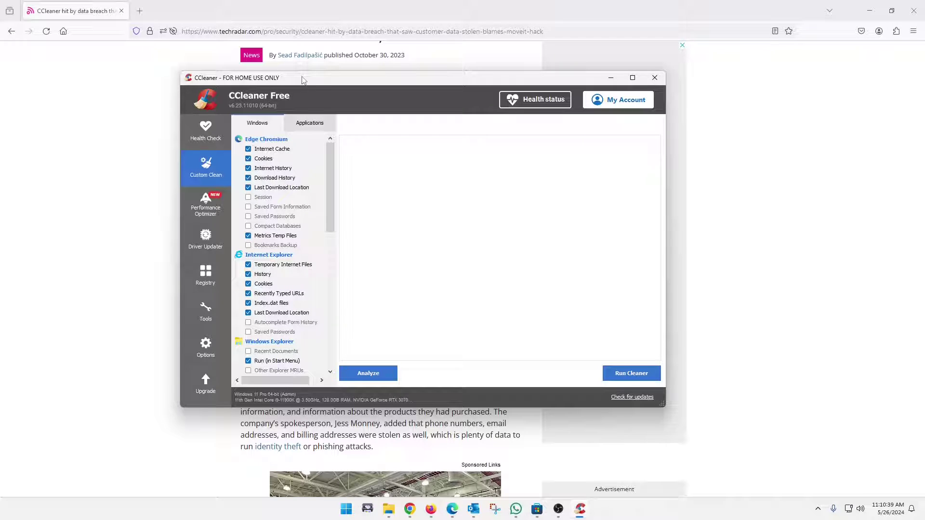
Step: Look over CCleaner's Registry Cleaner and Custom Clean lists, then close CCleaner
scroll(303, 220, down, 15)
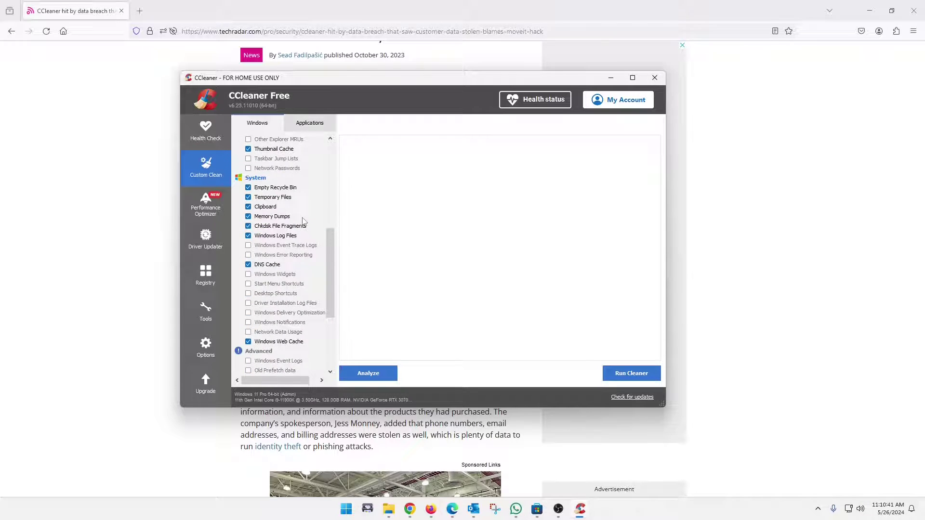
scroll(304, 220, up, 10)
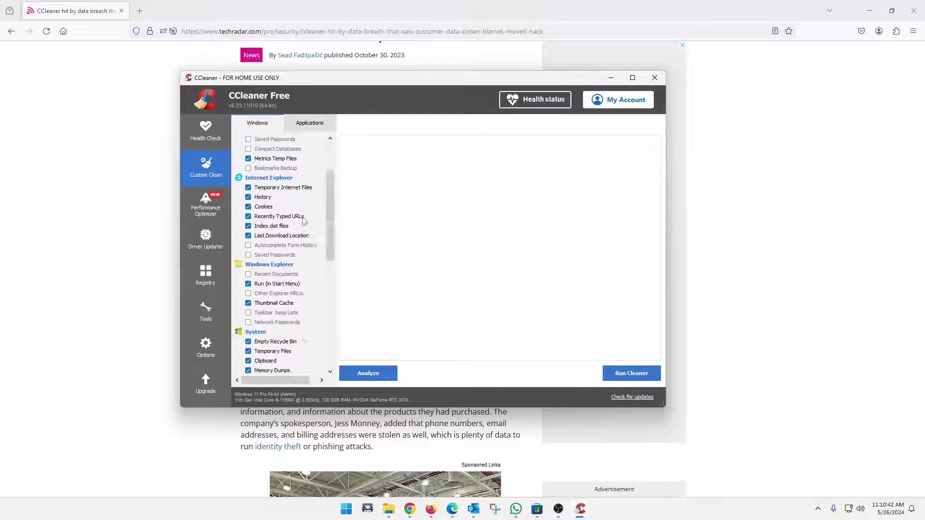
click(197, 277)
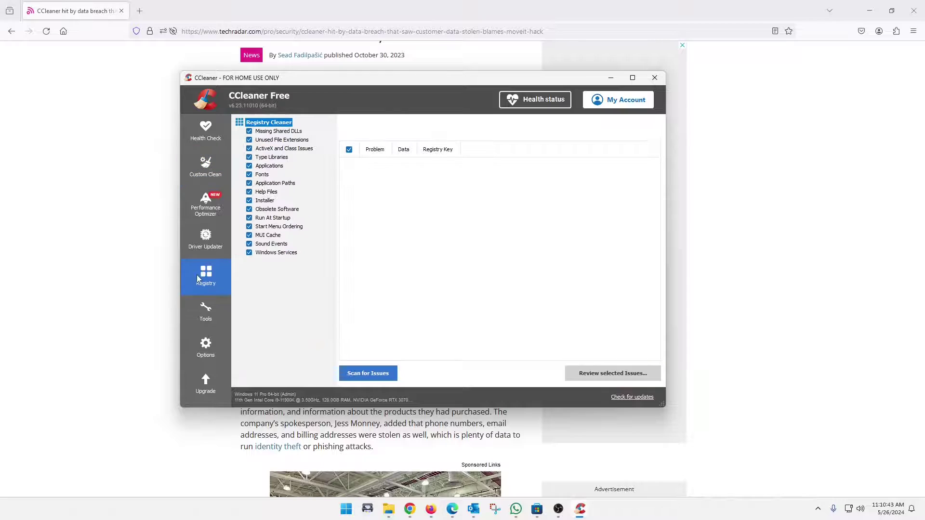
click(207, 171)
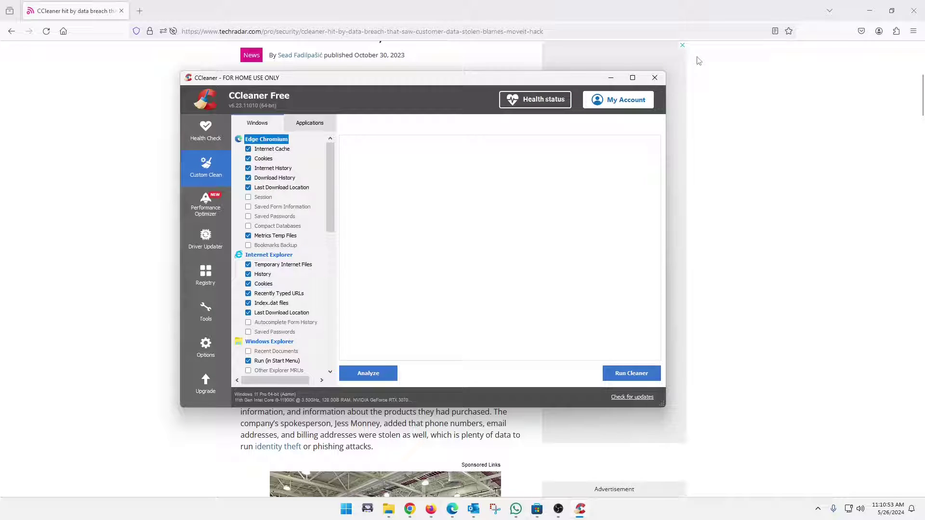
click(656, 79)
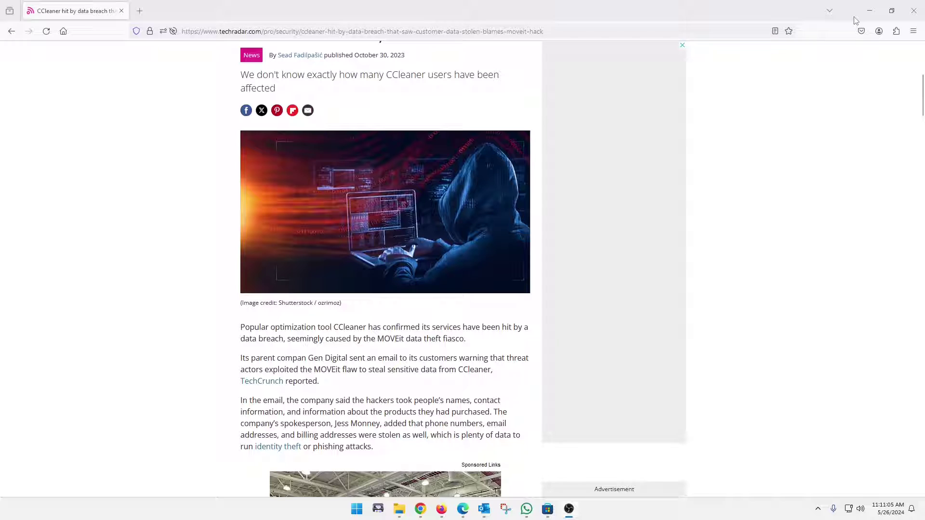
Step: Close Firefox and bring Microsoft Store to the front from the taskbar
click(914, 15)
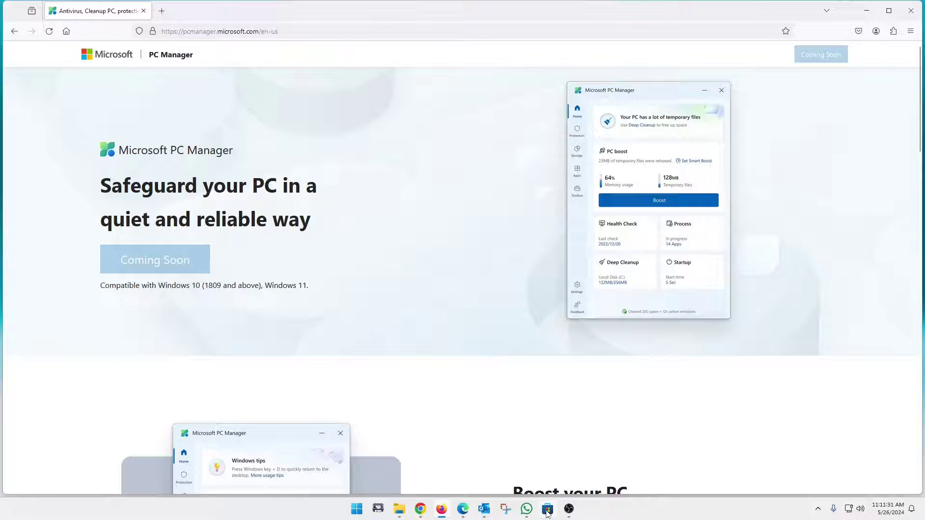
mouse_move(547, 514)
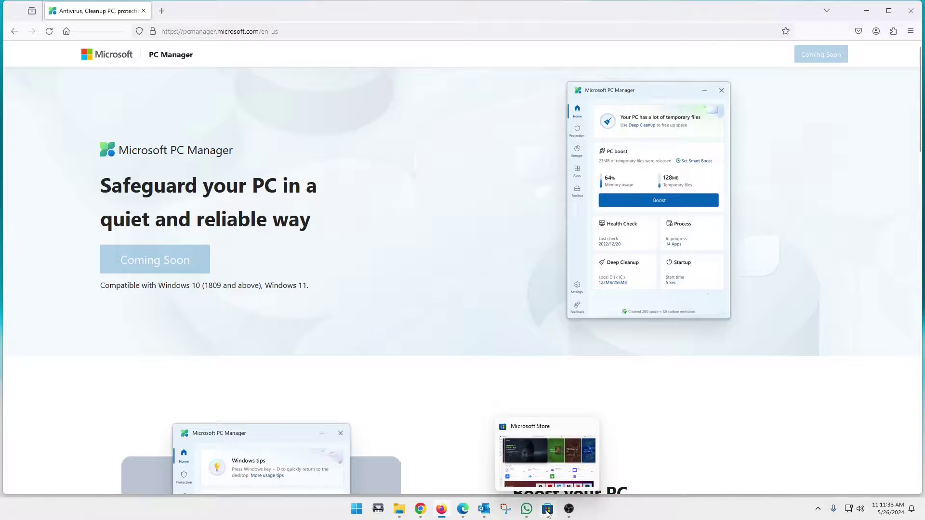
click(547, 513)
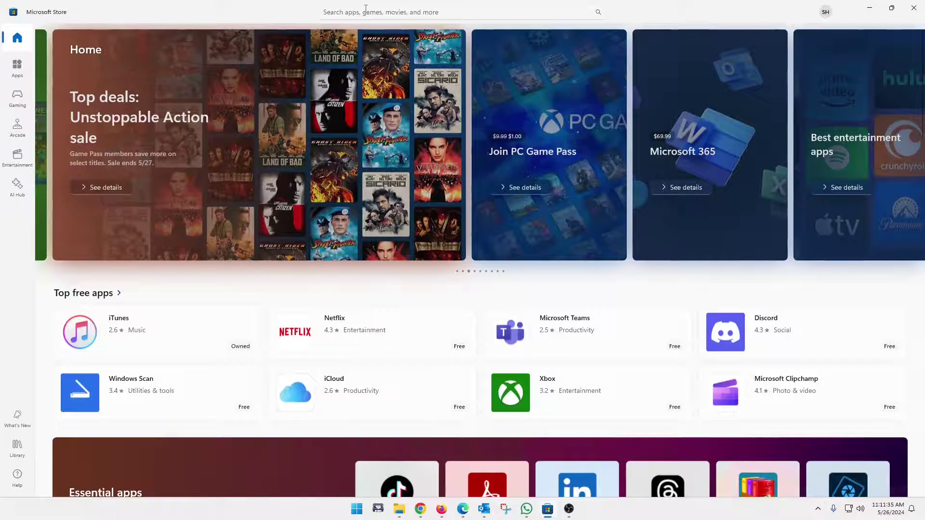
Step: Search the Store for 'pc manager', view the installed Microsoft PC Manager page, then close the Store
click(365, 10)
text(pc manager)
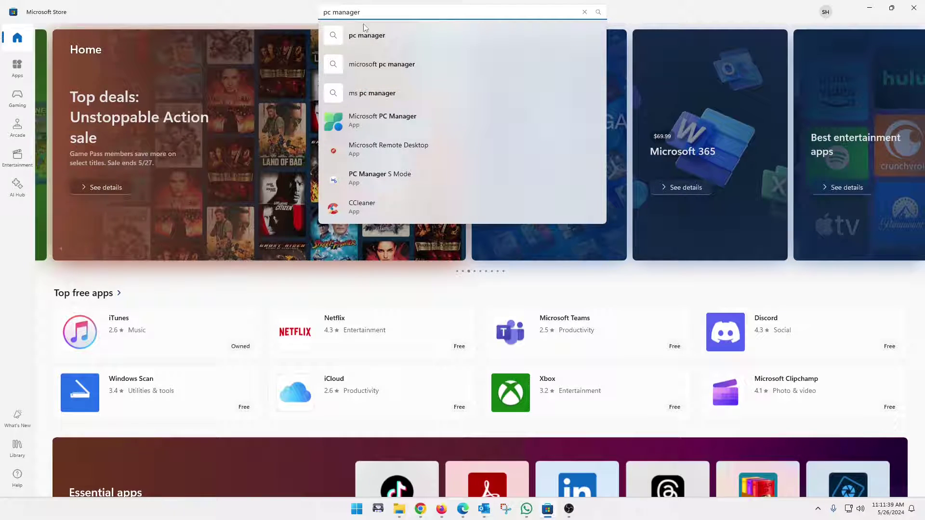
click(394, 120)
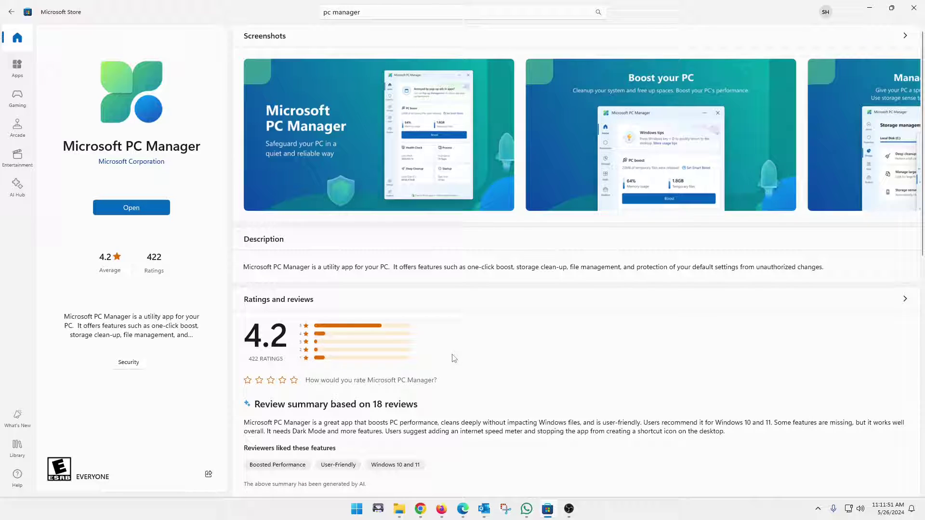
click(910, 10)
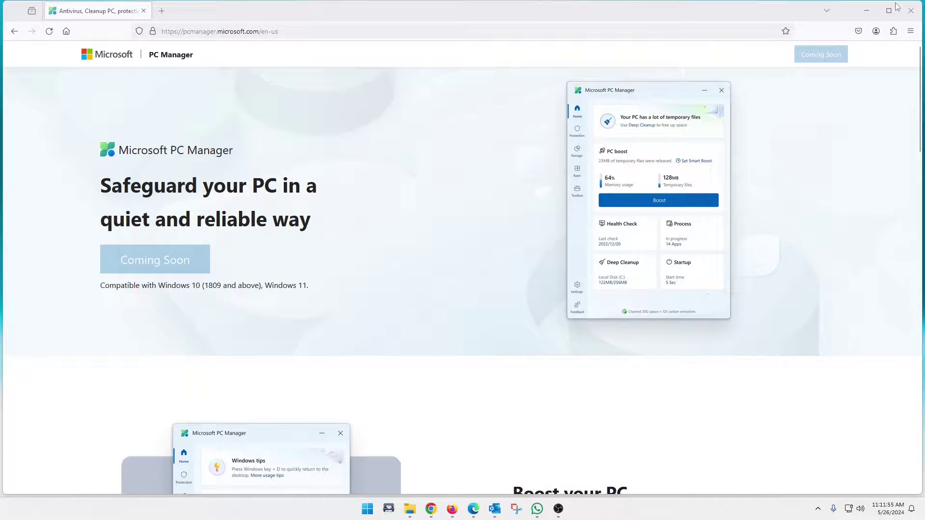
Step: Close Firefox and launch Microsoft PC Manager from the hidden notification-area icons
click(907, 13)
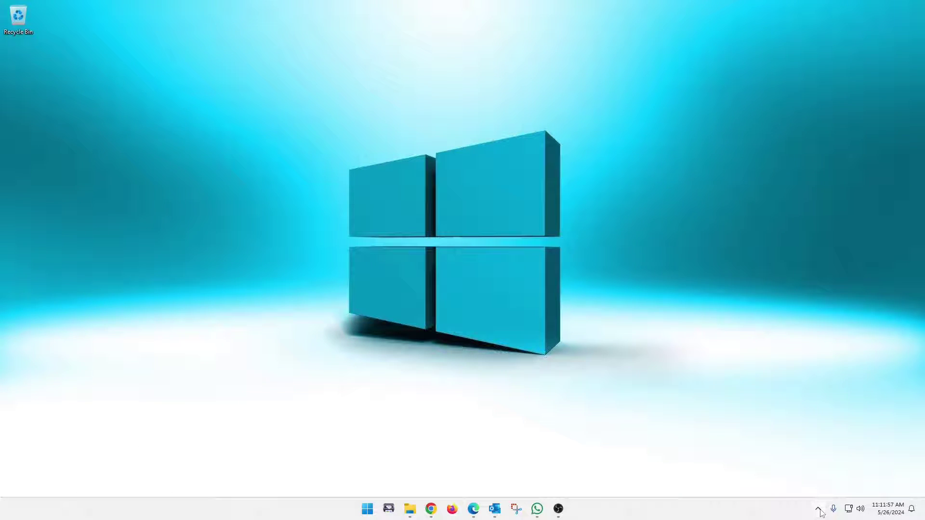
click(819, 509)
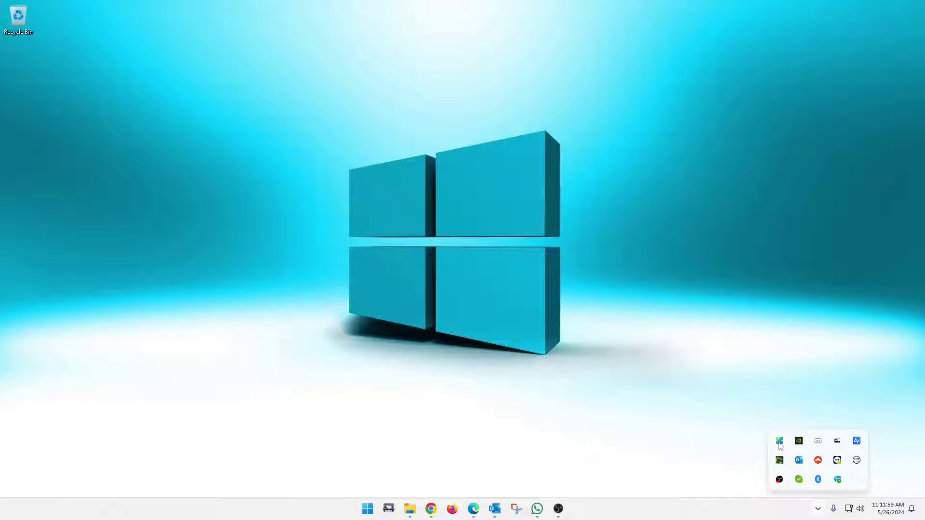
click(780, 442)
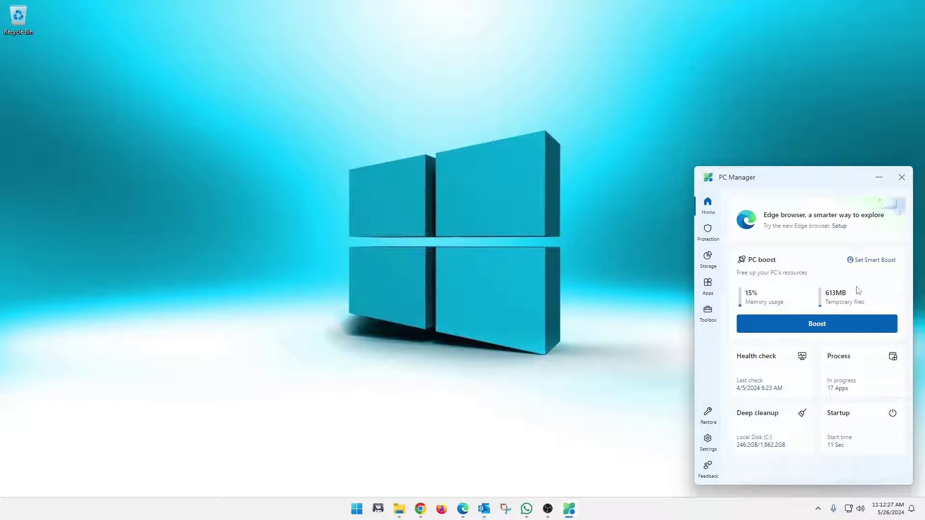
click(757, 363)
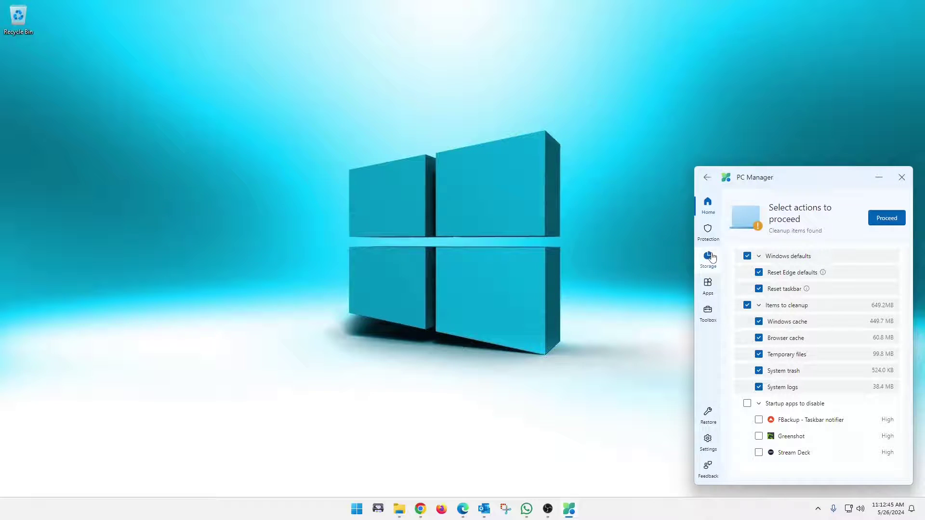
click(708, 205)
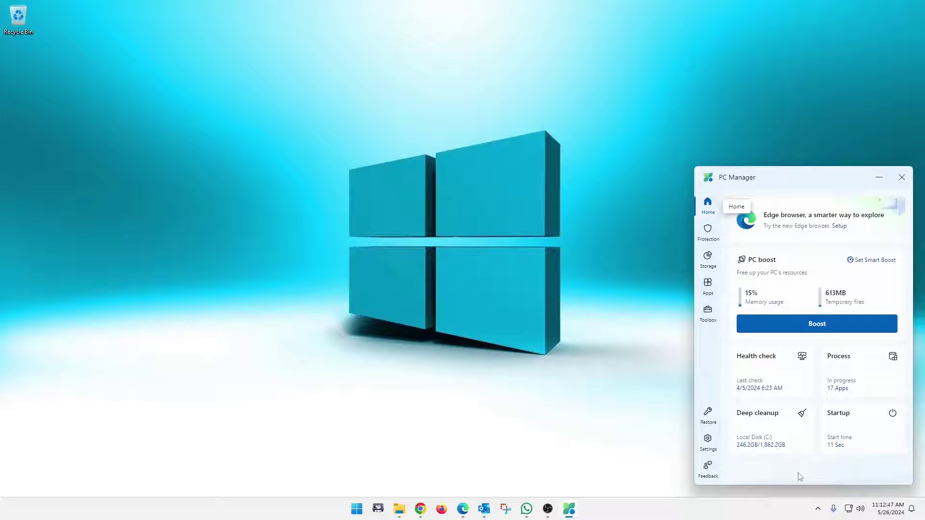
Step: Open the Process card and scroll through the running apps' memory usage
click(842, 375)
scroll(819, 365, down, 10)
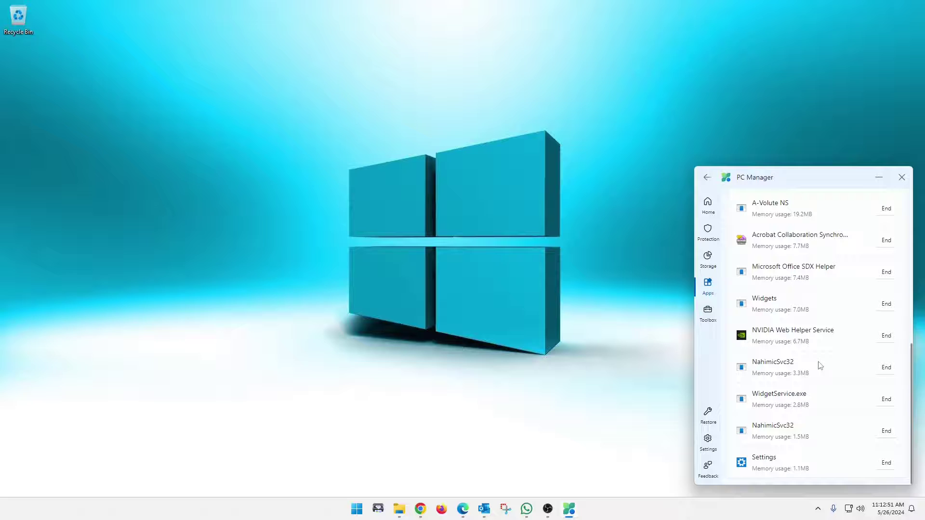
scroll(820, 365, up, 10)
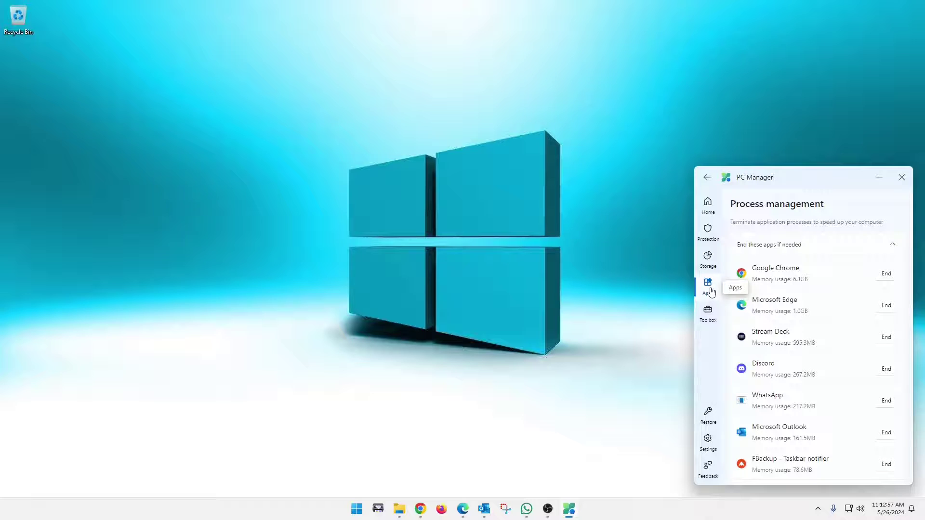
Step: Run a deep cleanup from Home with Edge cache unchecked, freeing 96.4 MB
click(713, 216)
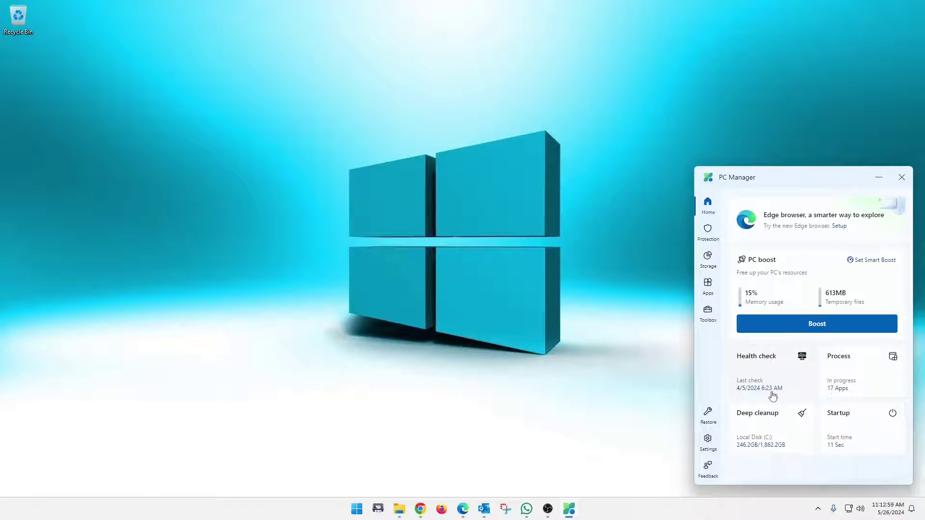
click(766, 420)
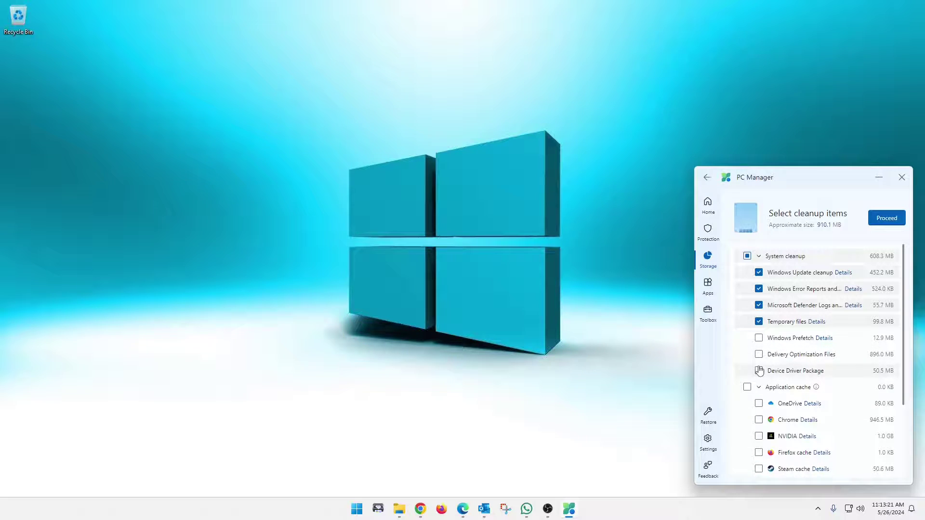
scroll(760, 367, down, 3)
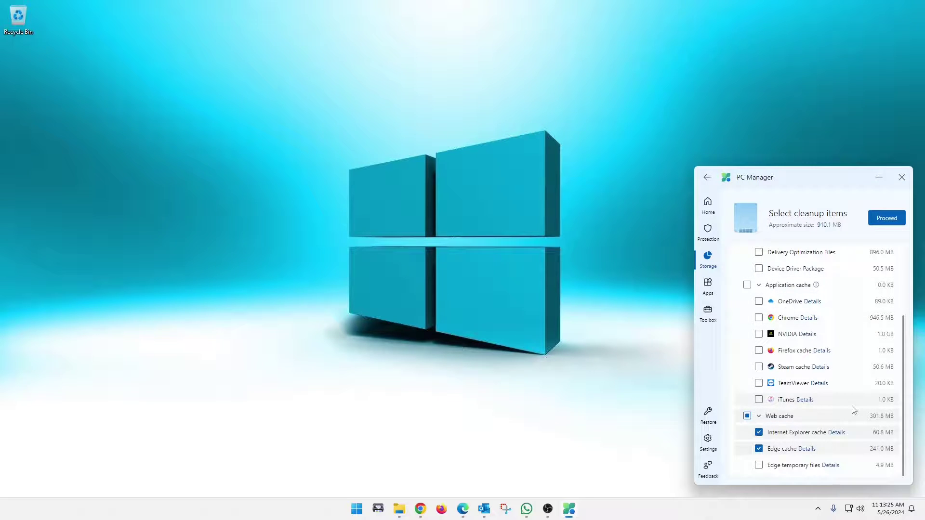
click(760, 451)
scroll(760, 452, up, 3)
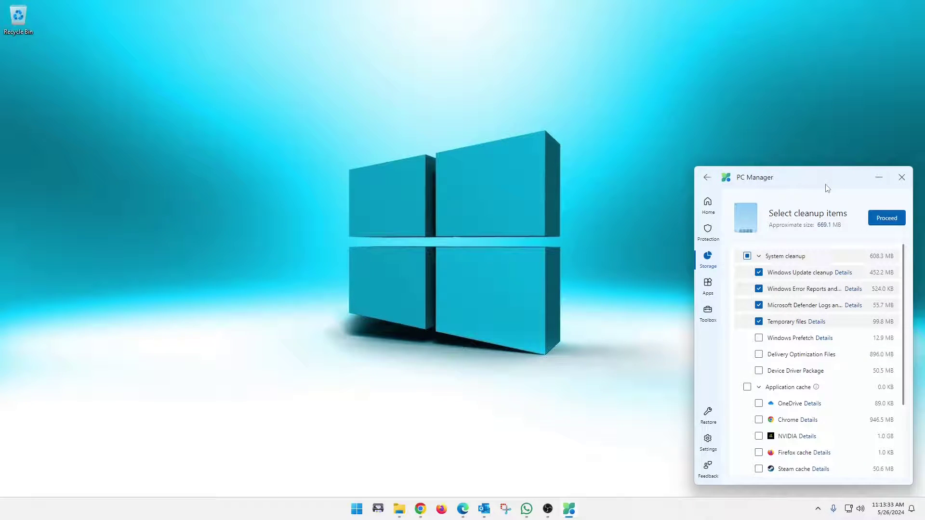
click(886, 218)
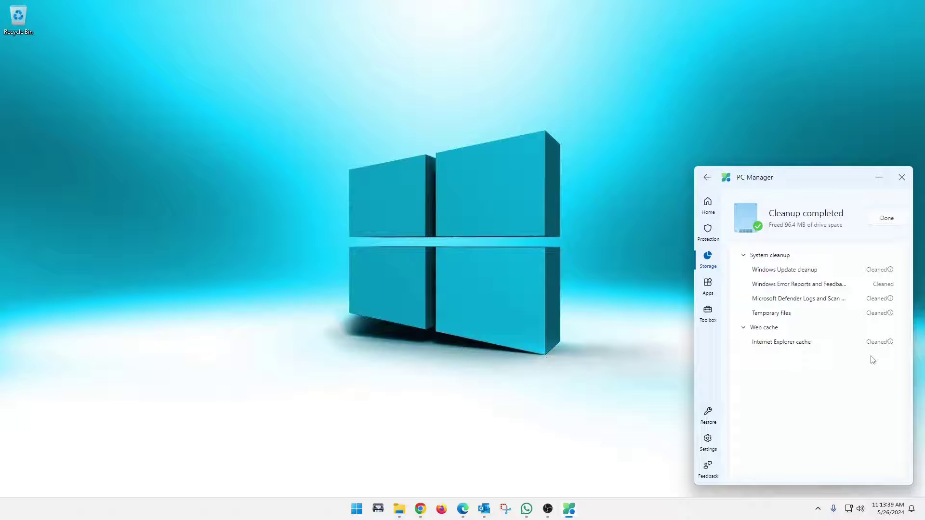
Step: Dismiss the cleanup results, scroll through the Startup apps list, and return to Home
click(882, 219)
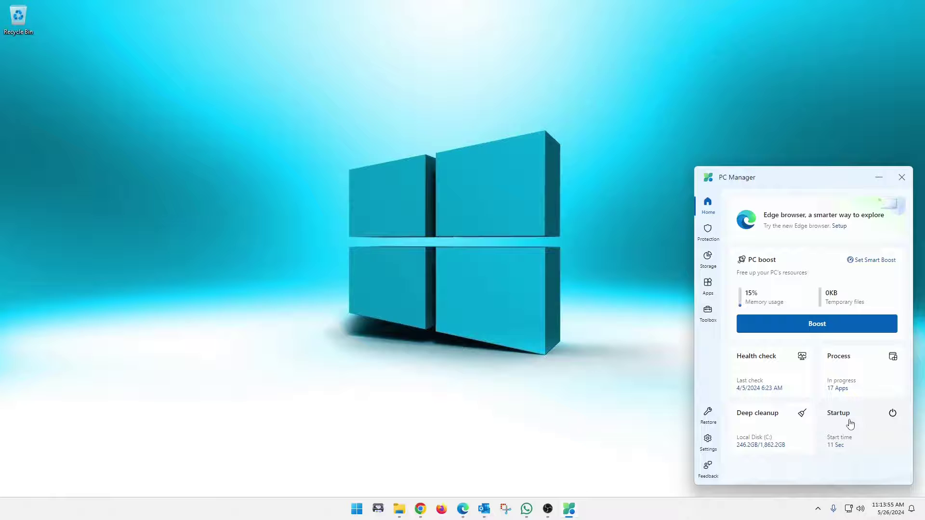
click(850, 425)
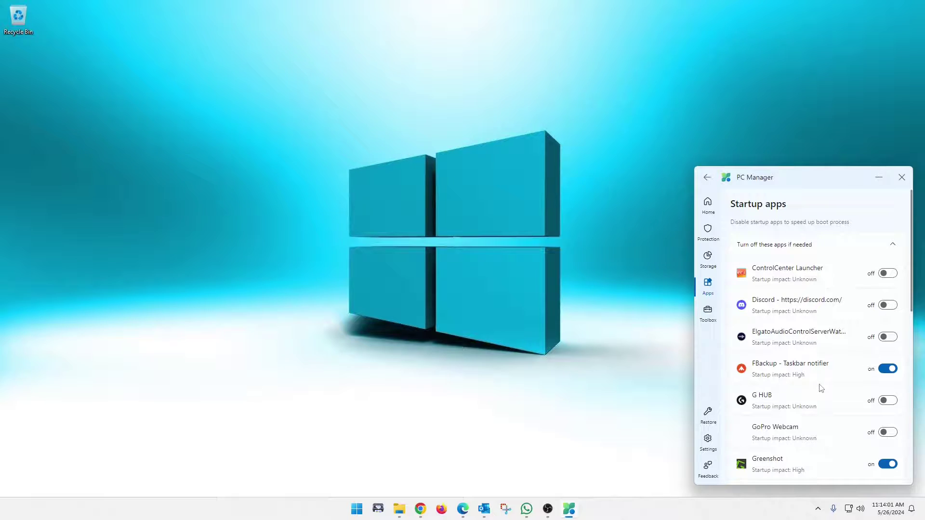
scroll(805, 376, down, 10)
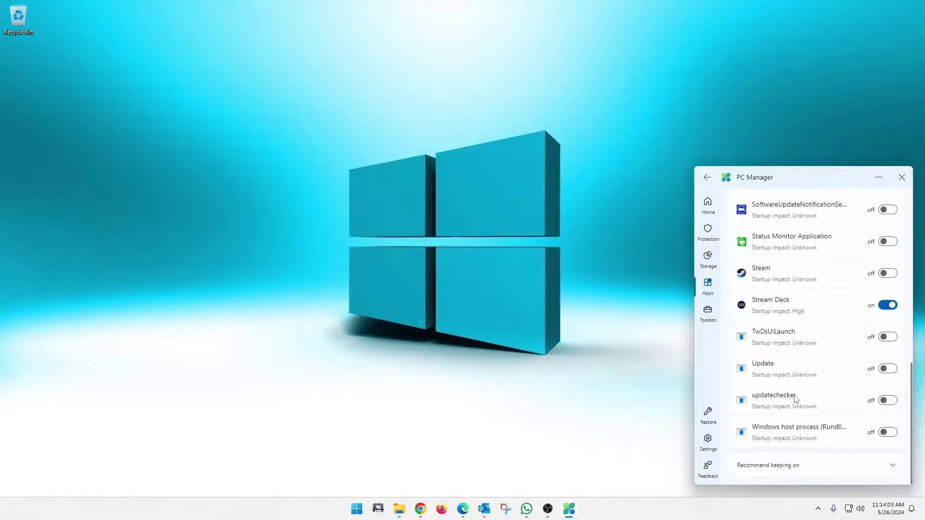
scroll(795, 399, up, 10)
scroll(795, 399, down, 5)
scroll(795, 399, up, 5)
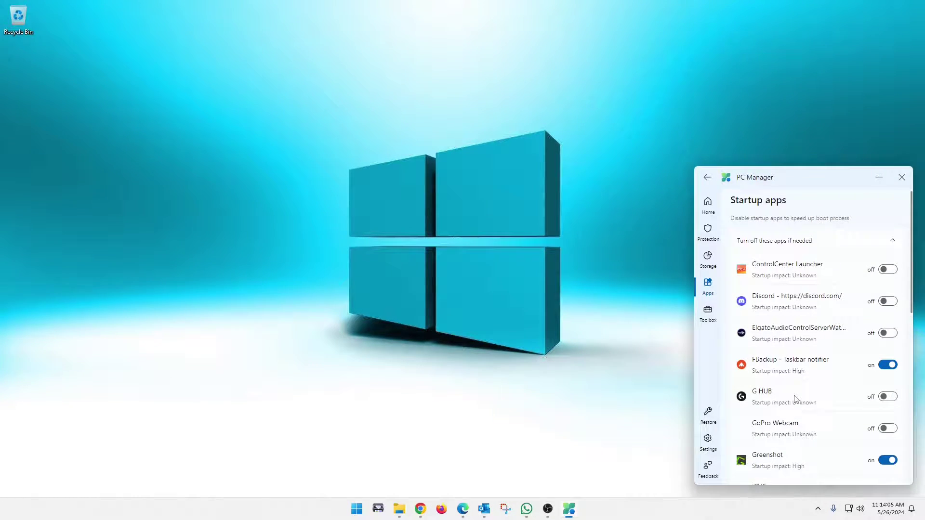
click(708, 205)
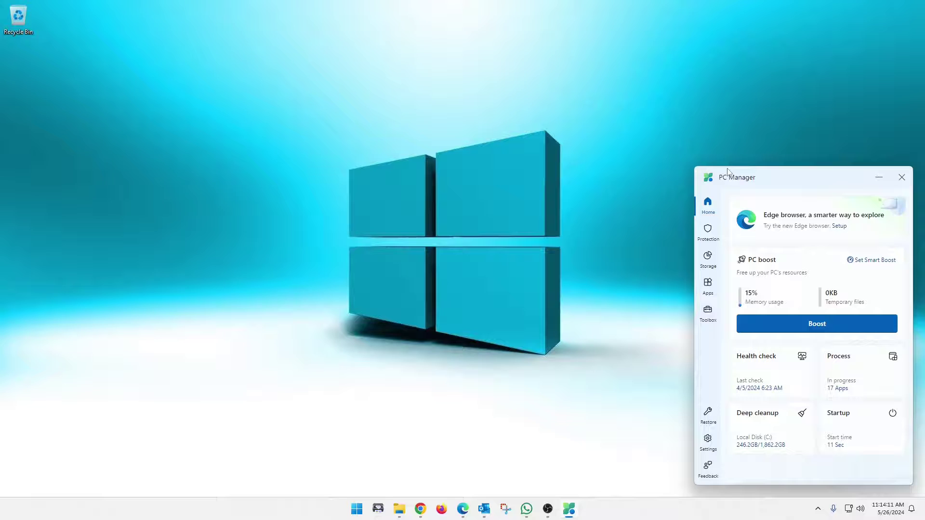
Step: Open Protection, check the available Windows update, and go back to the protection list
click(707, 234)
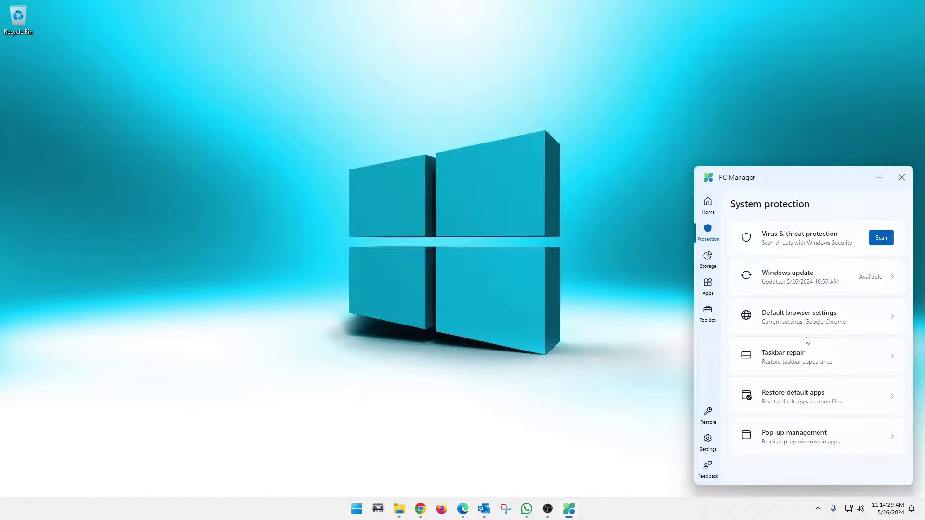
click(835, 281)
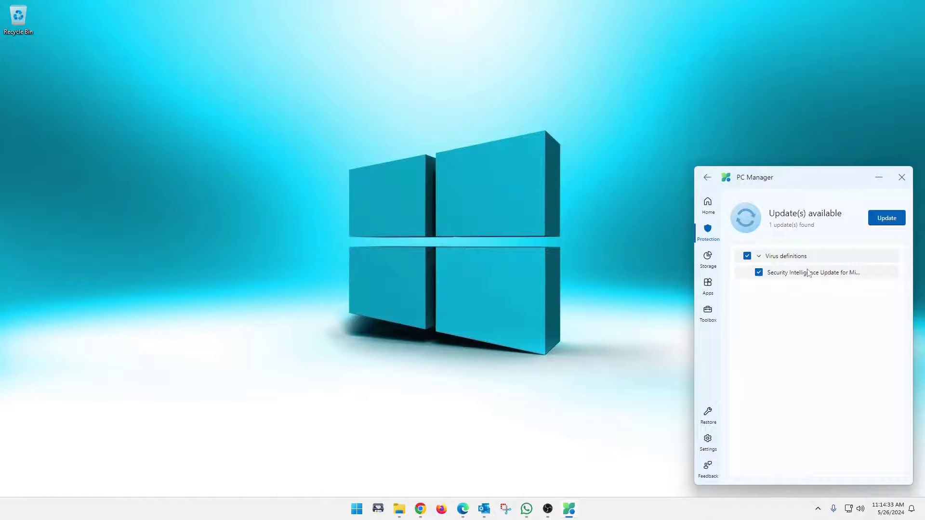
click(708, 178)
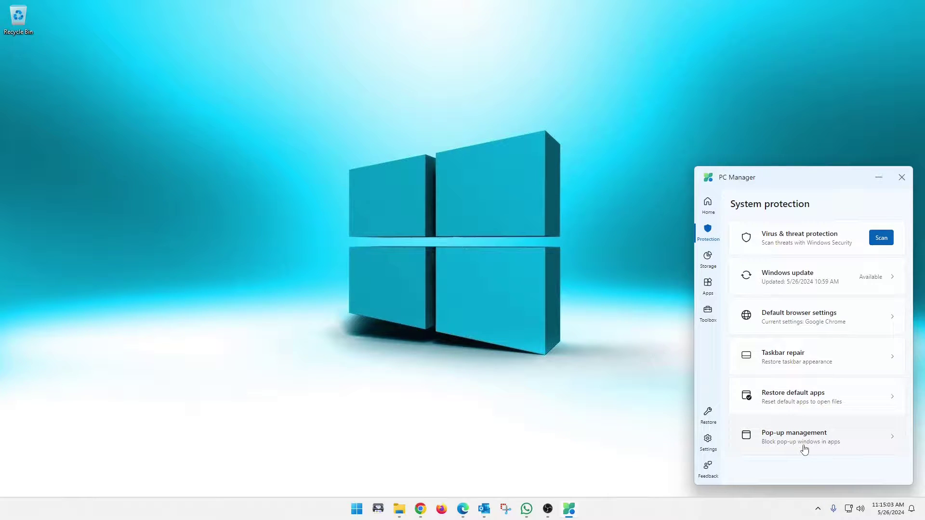
Step: Open Storage and inspect the Large files (C:\) and Duplicate files (All disks) drive choices
click(708, 256)
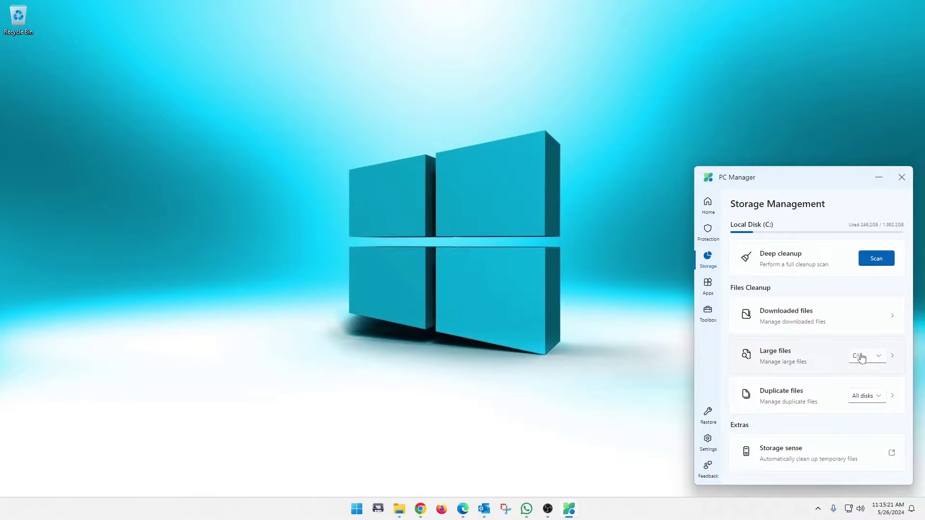
click(880, 357)
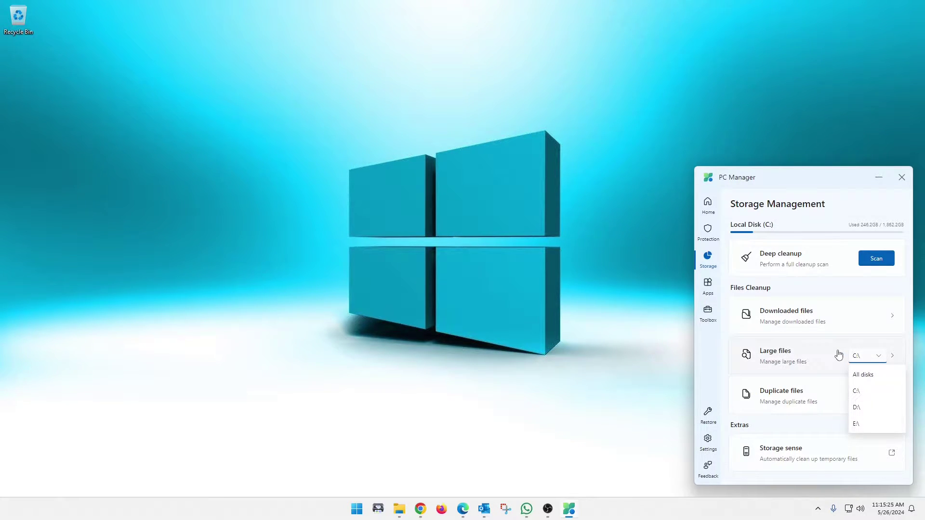
click(812, 356)
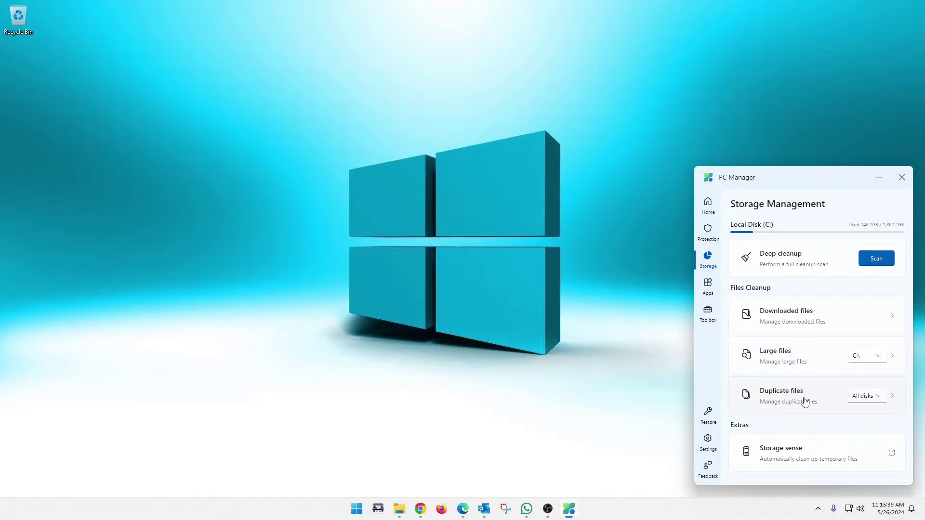
click(882, 400)
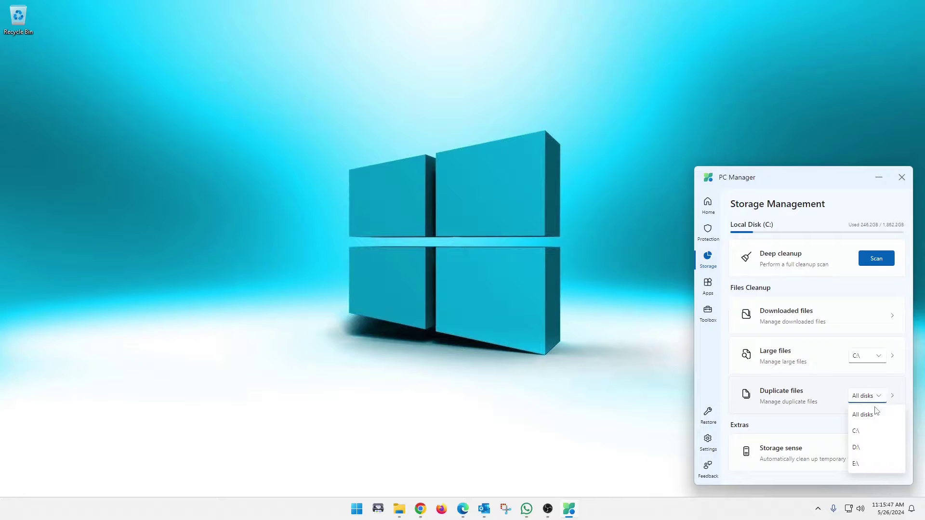
click(705, 363)
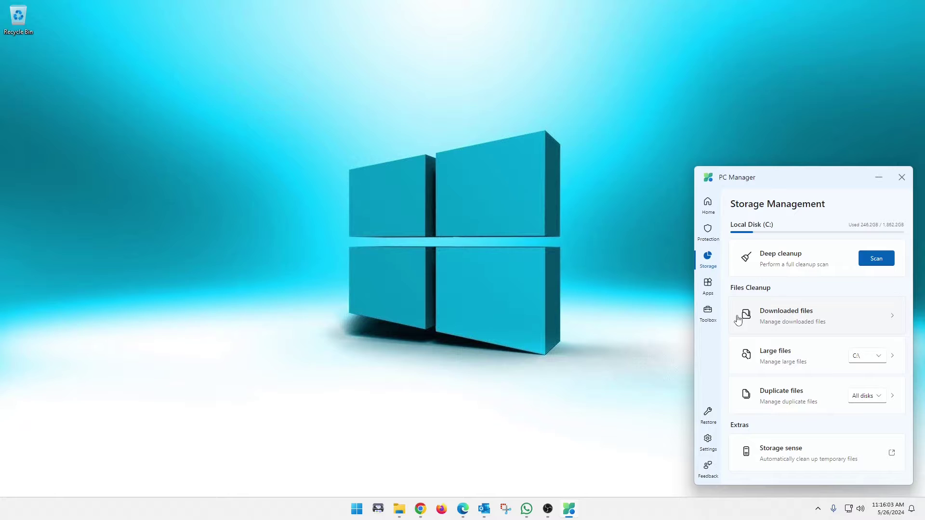
Step: View App management, then switch to the Toolbox page
click(712, 288)
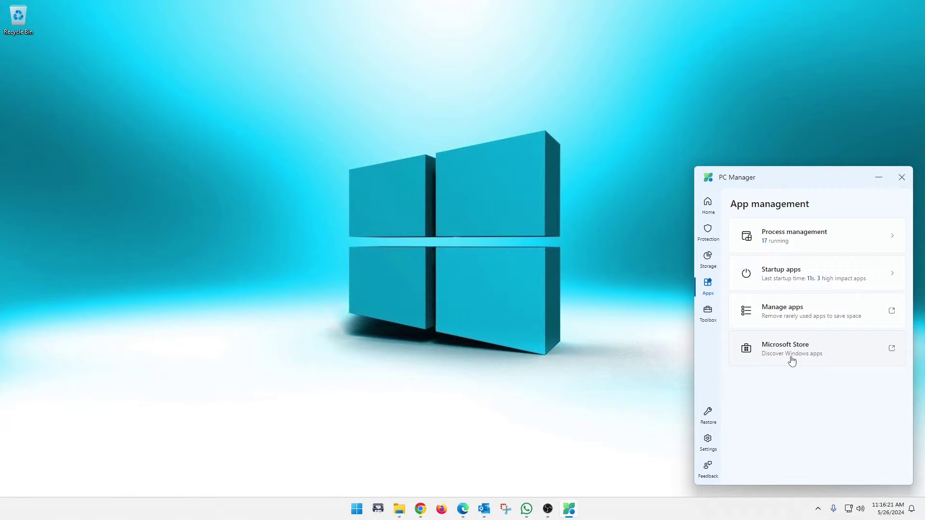
click(708, 317)
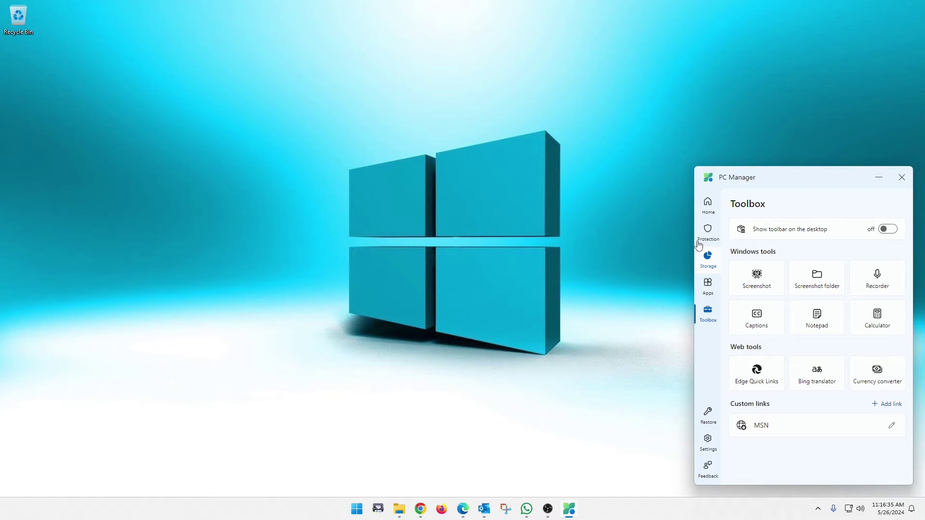
Step: Return to the Home dashboard, then close Microsoft PC Manager to the desktop
click(707, 205)
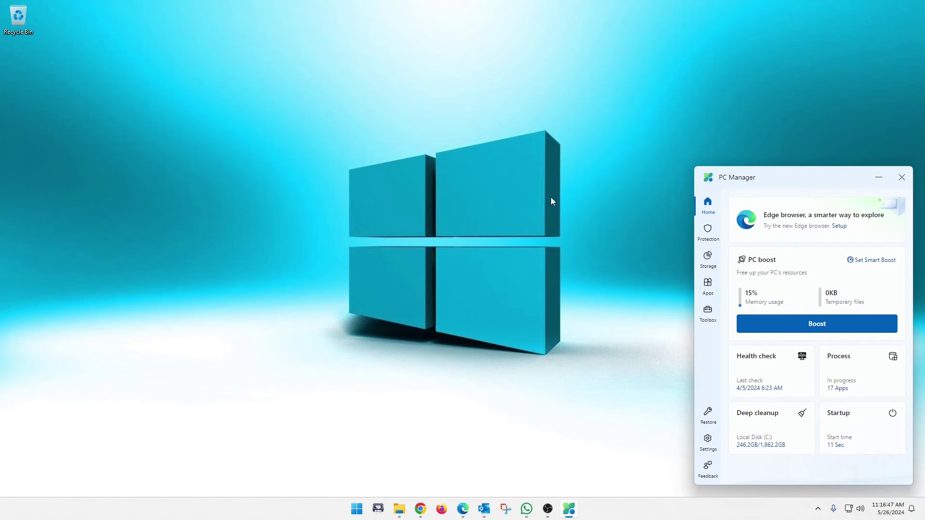
click(902, 178)
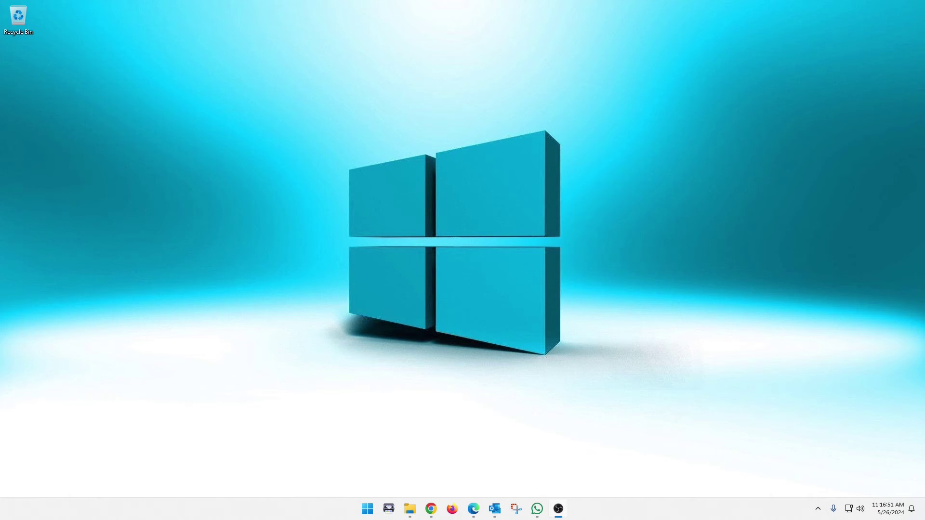